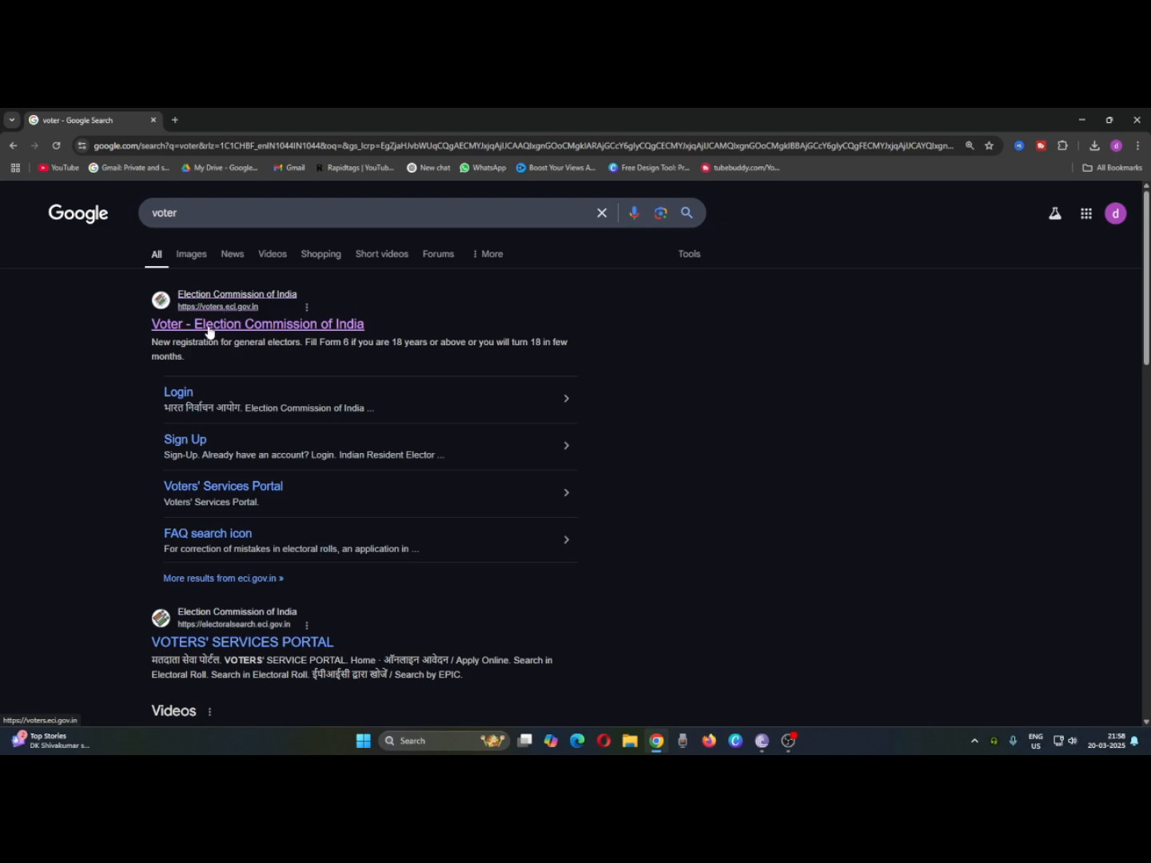
Step: Open the Election Commission of India voter site from the search results and look at the signed-in account's options
left_click(222, 326)
left_click(1063, 223)
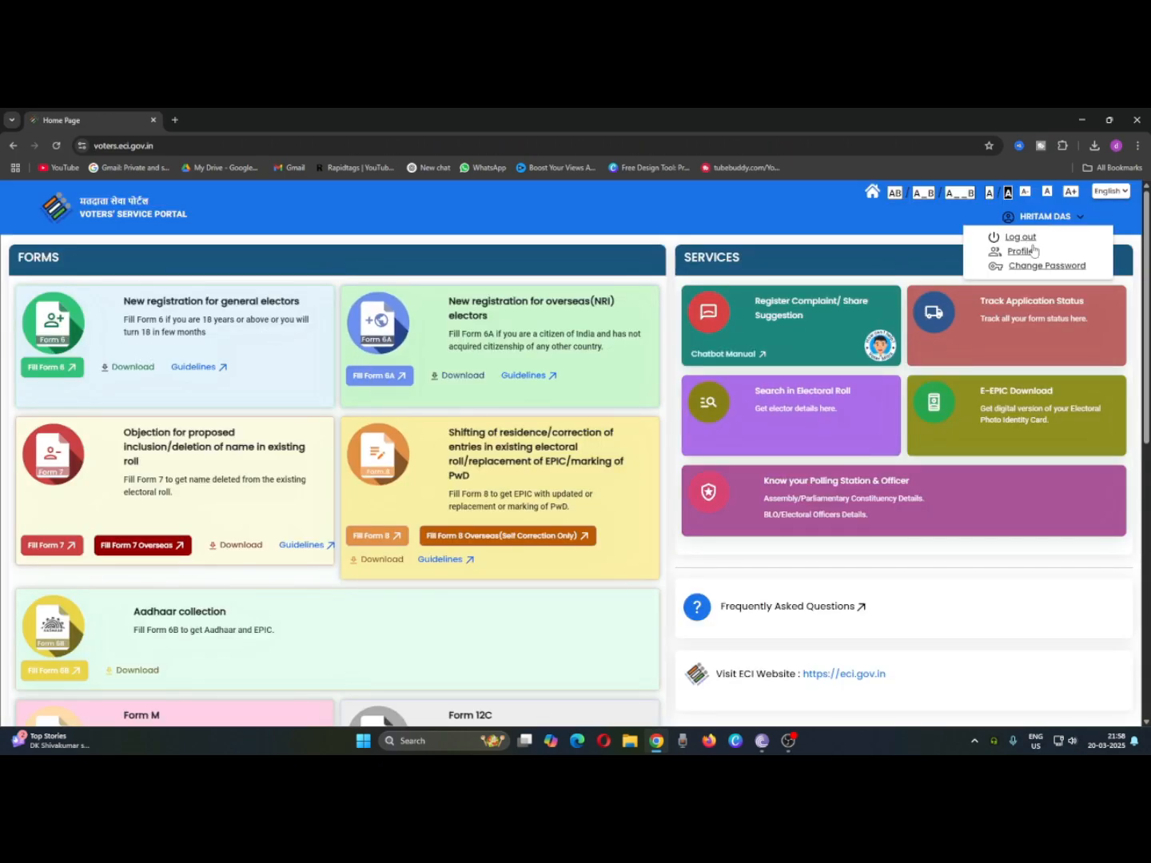
left_click(978, 217)
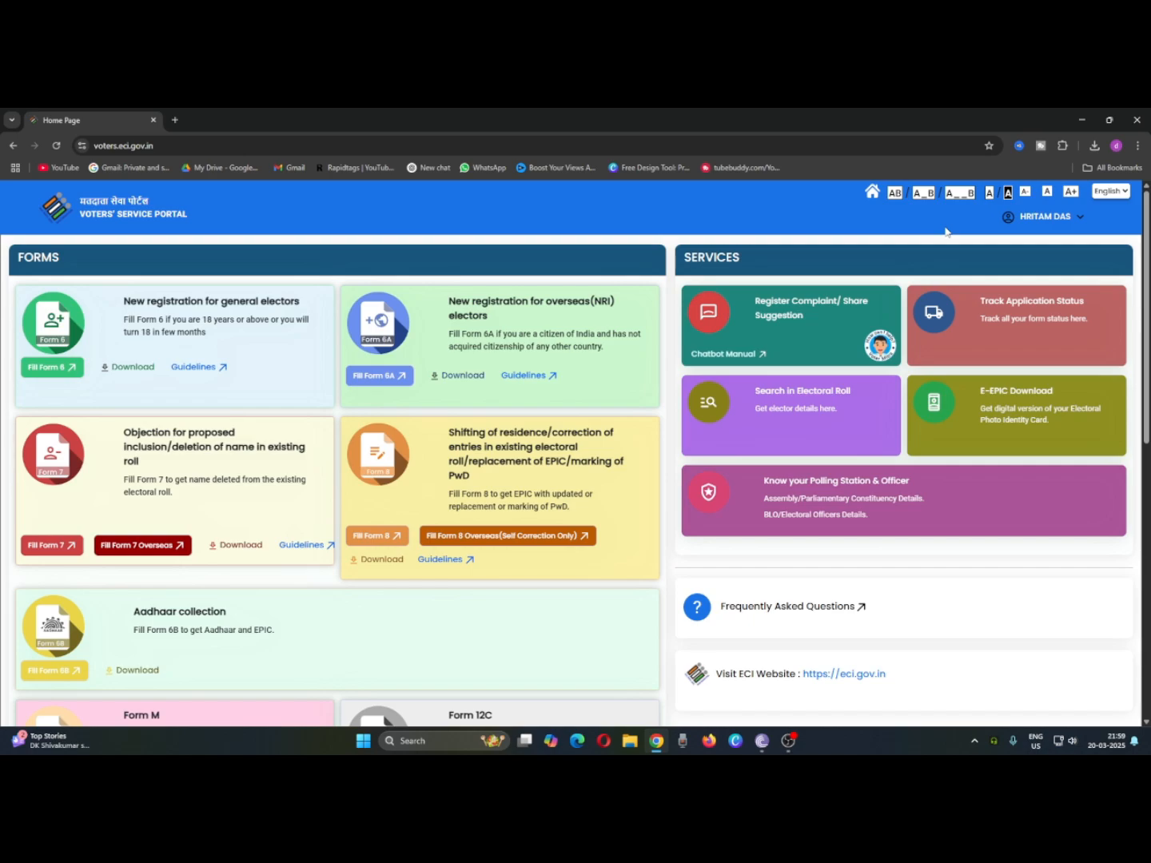
Step: Look over the forms offered on the portal's home page and open Form 6B for Aadhaar collection
scroll(80, 393, "down", 1)
scroll(191, 470, "up", 1)
left_click_drag(450, 431, 544, 432)
left_click(520, 447)
scroll(503, 454, "down", 2)
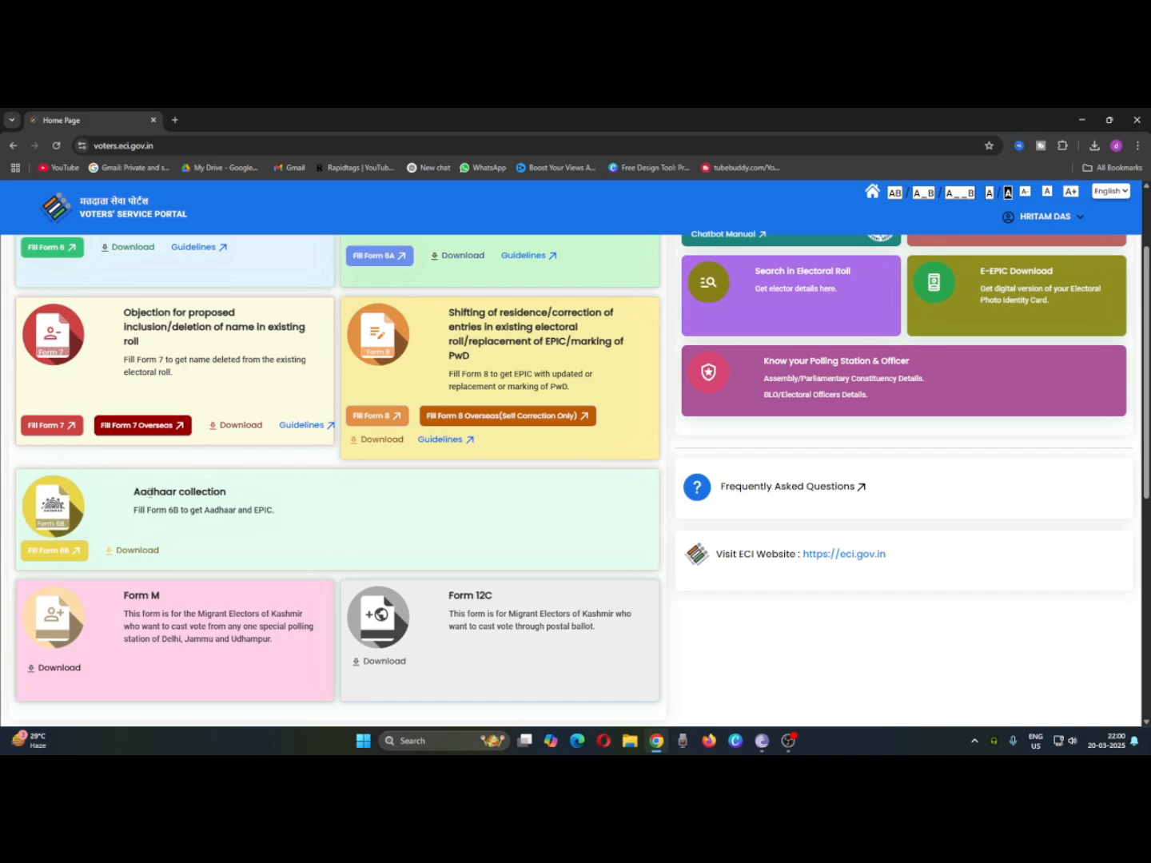
left_click(56, 555)
left_click(56, 557)
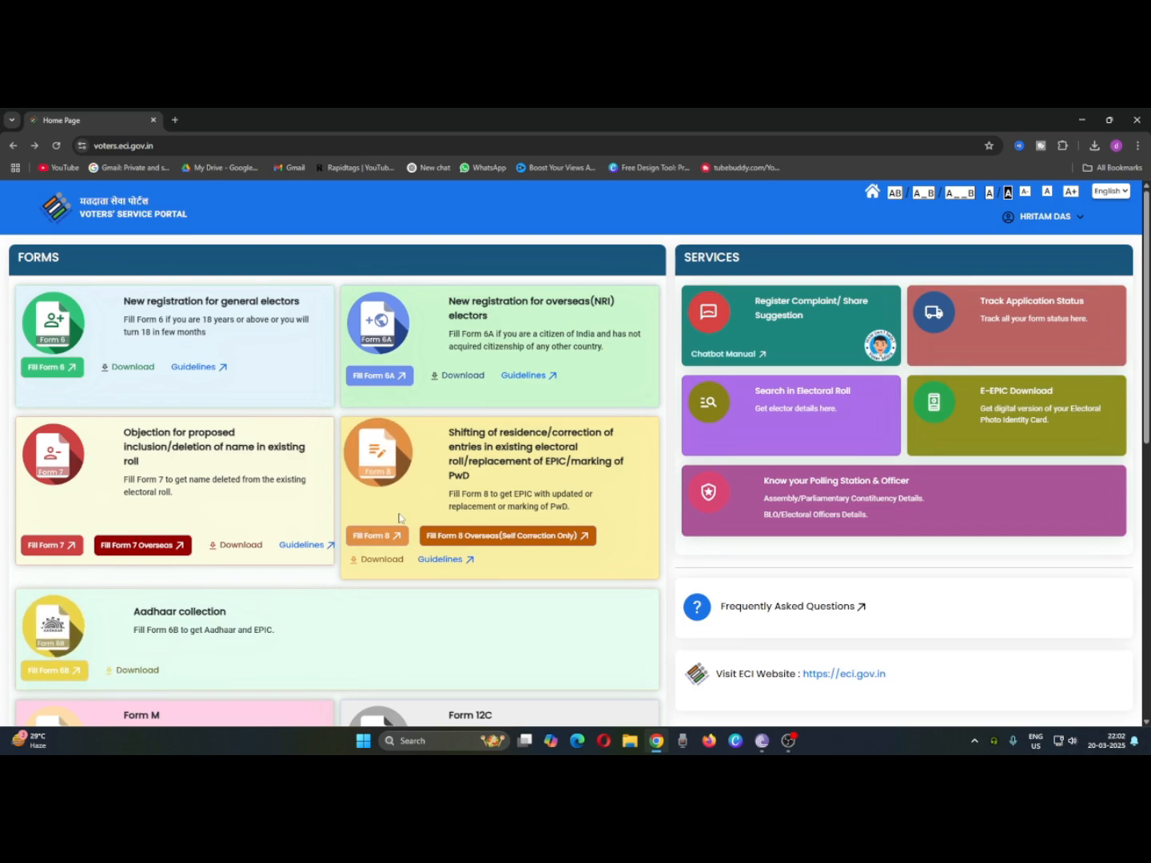
Step: Start filling Form 8 for another elector and submit that elector's EPIC number
left_click(384, 538)
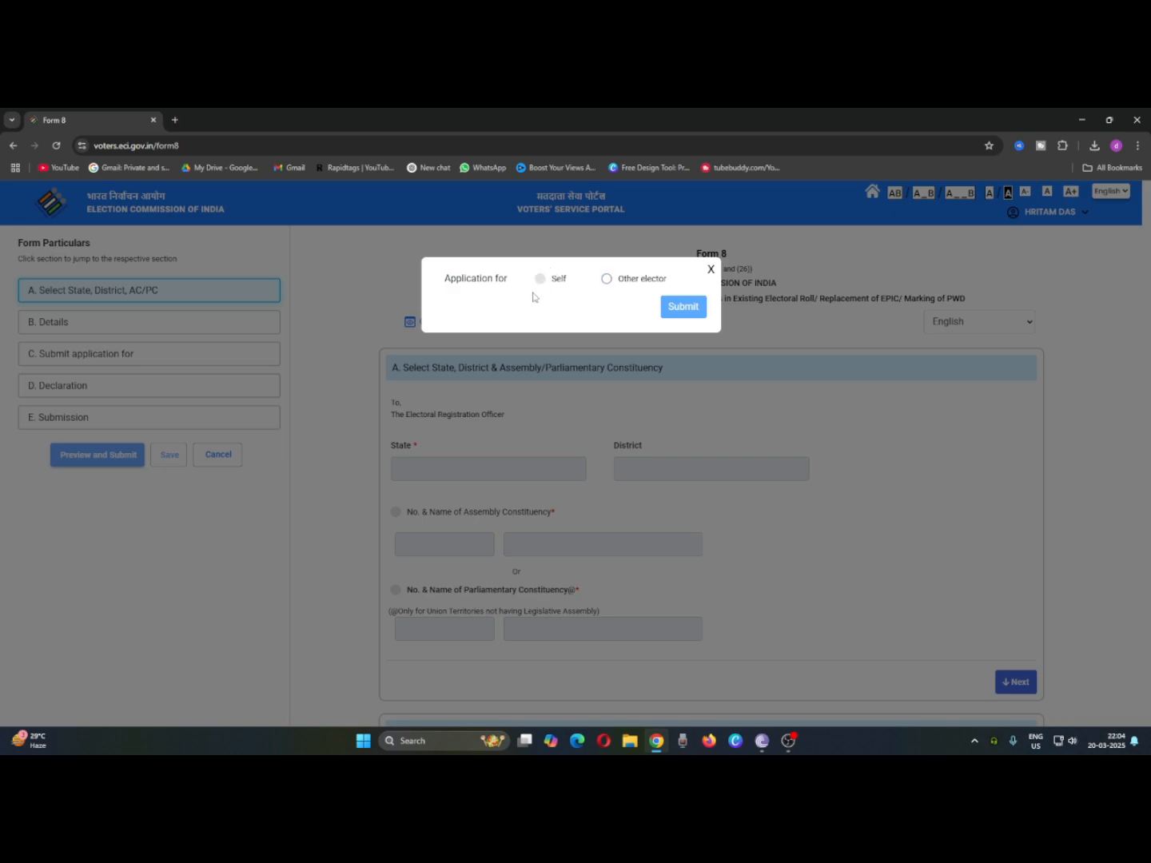
left_click(616, 284)
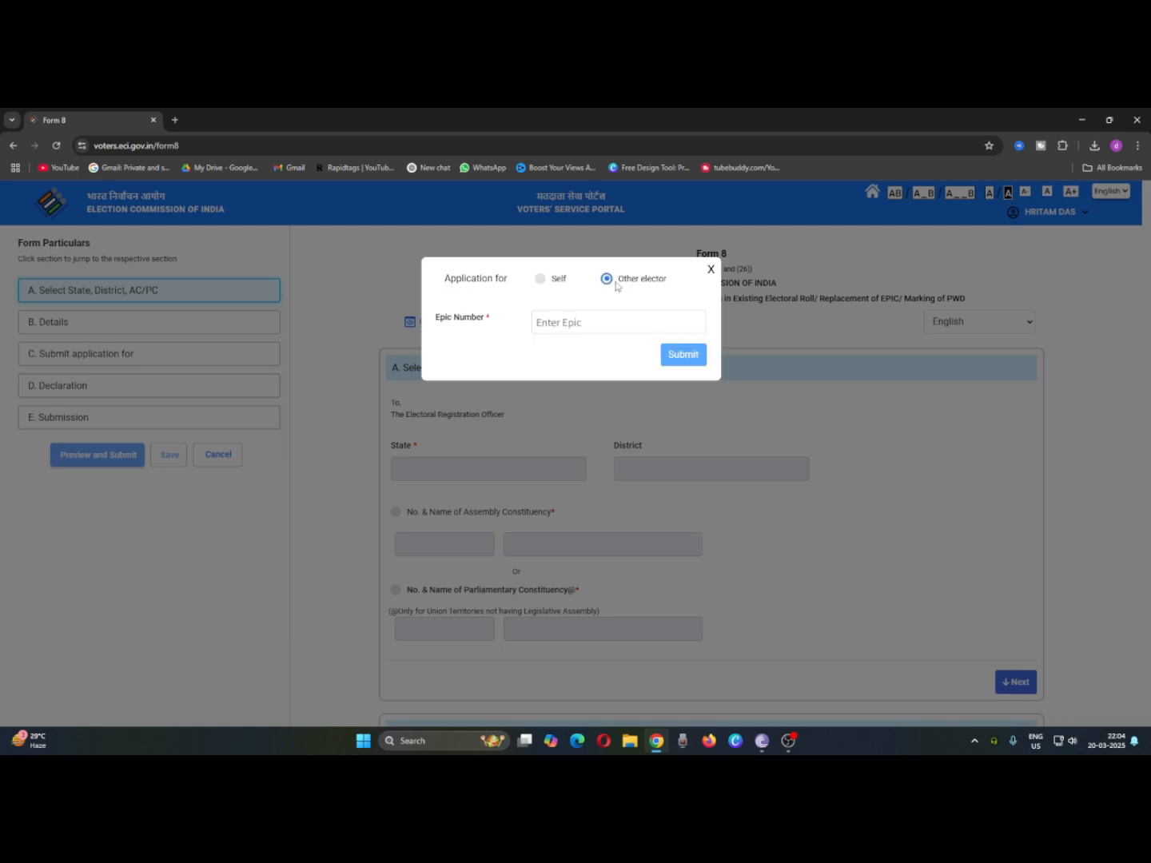
left_click(564, 320)
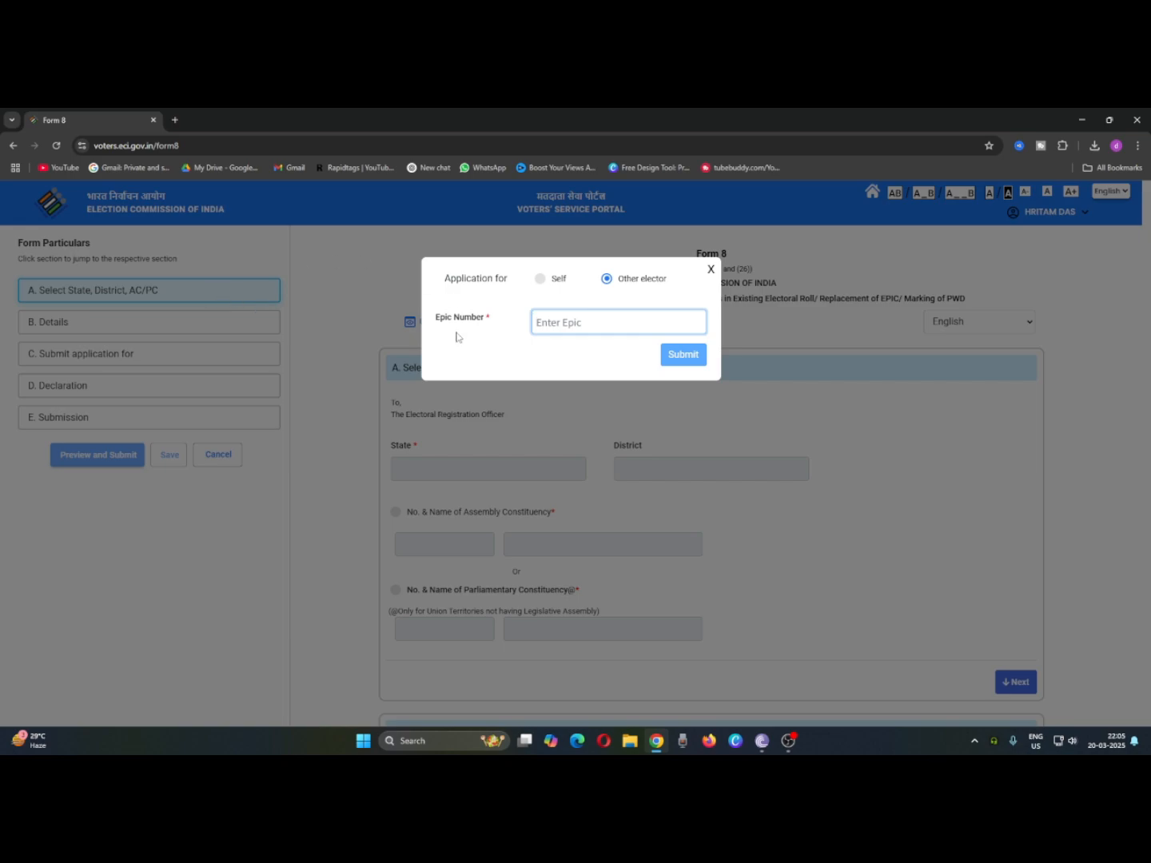
left_click(665, 357)
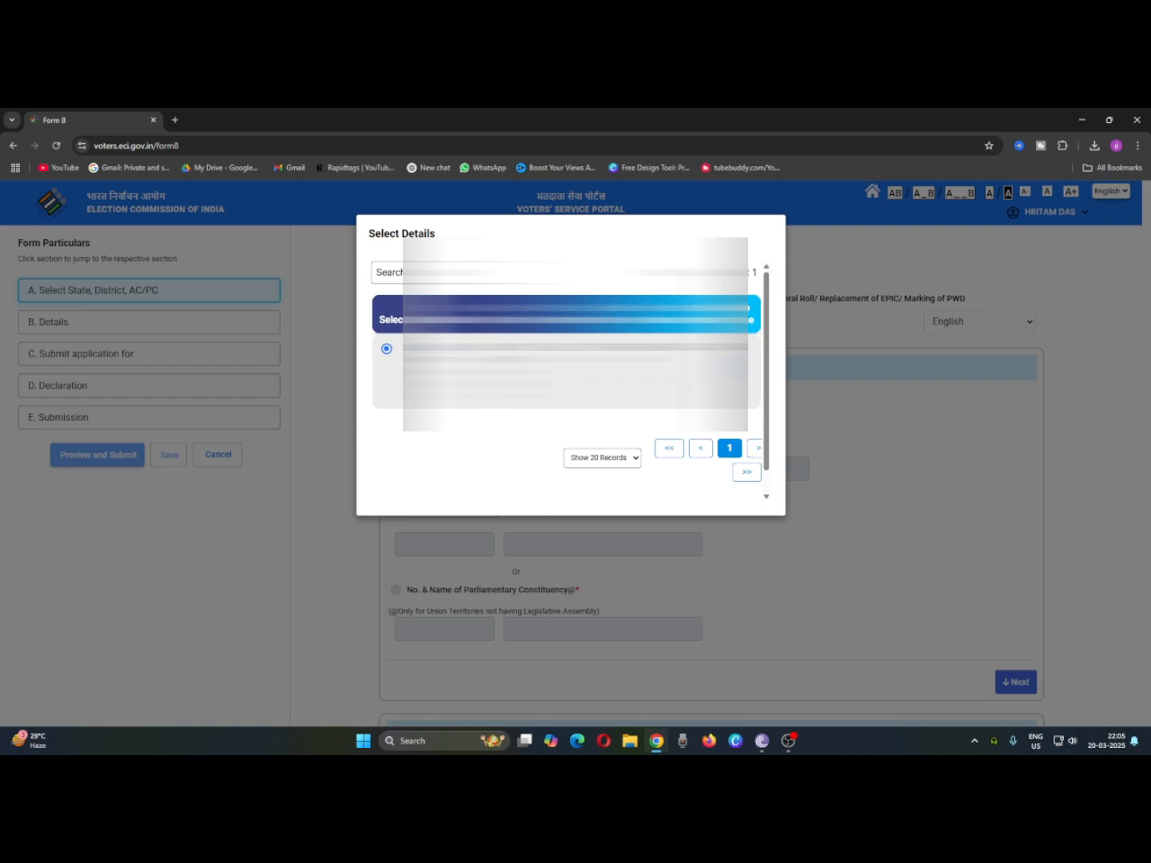
Step: Confirm the elector's record and choose Correction of Entries in Existing Electoral Roll as the application type
scroll(647, 435, "down", 1)
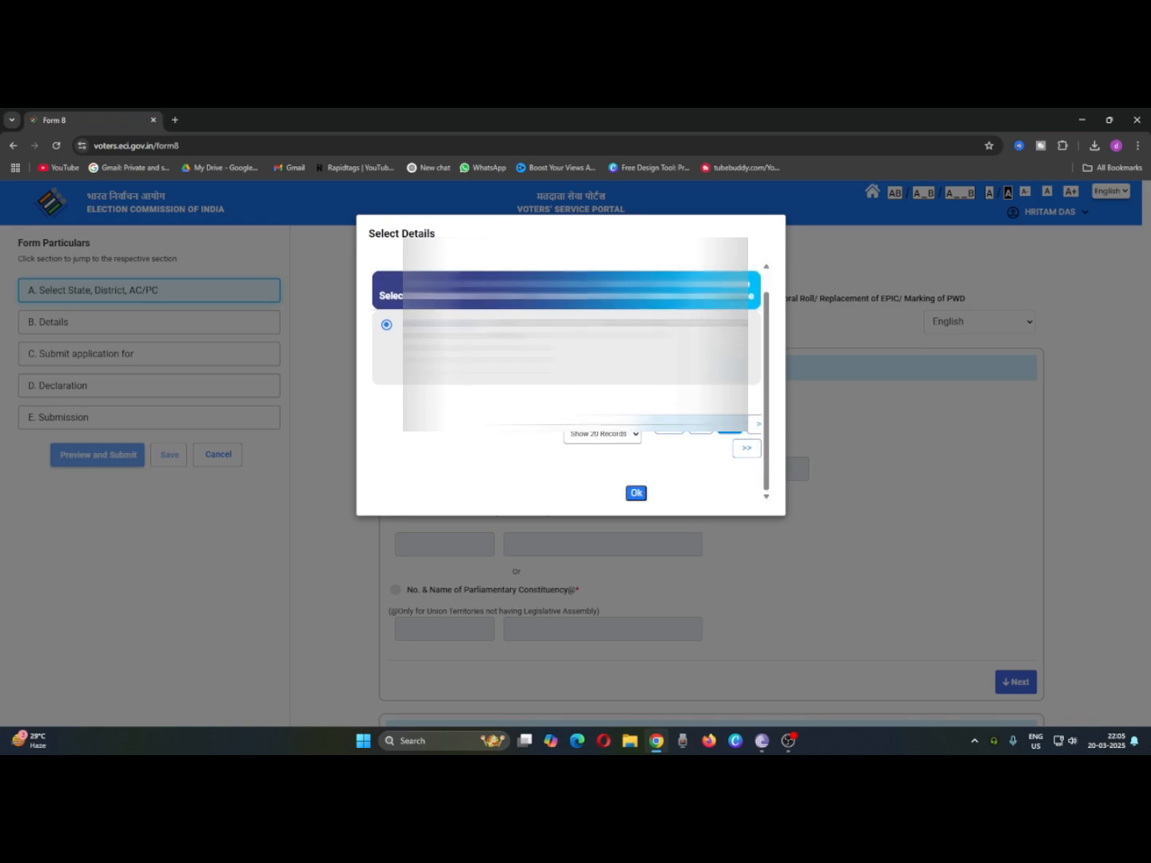
left_click(635, 493)
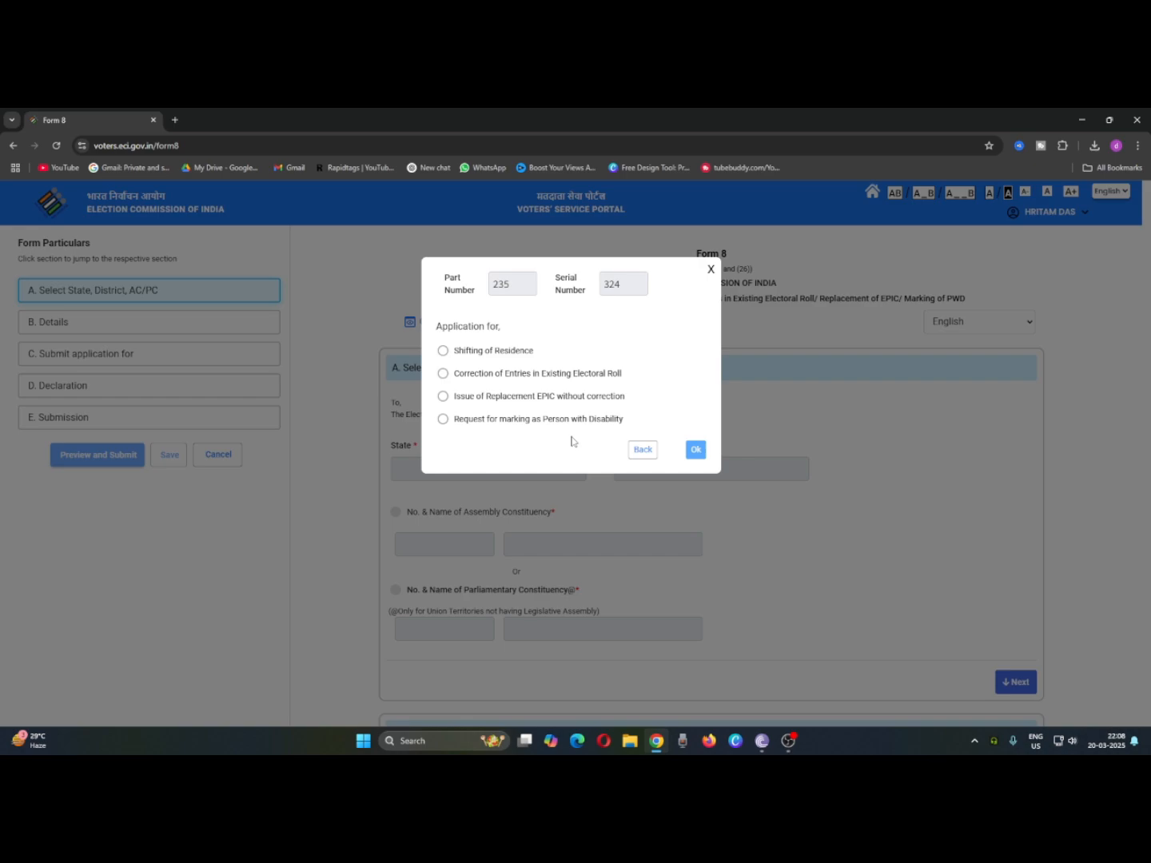
left_click(443, 373)
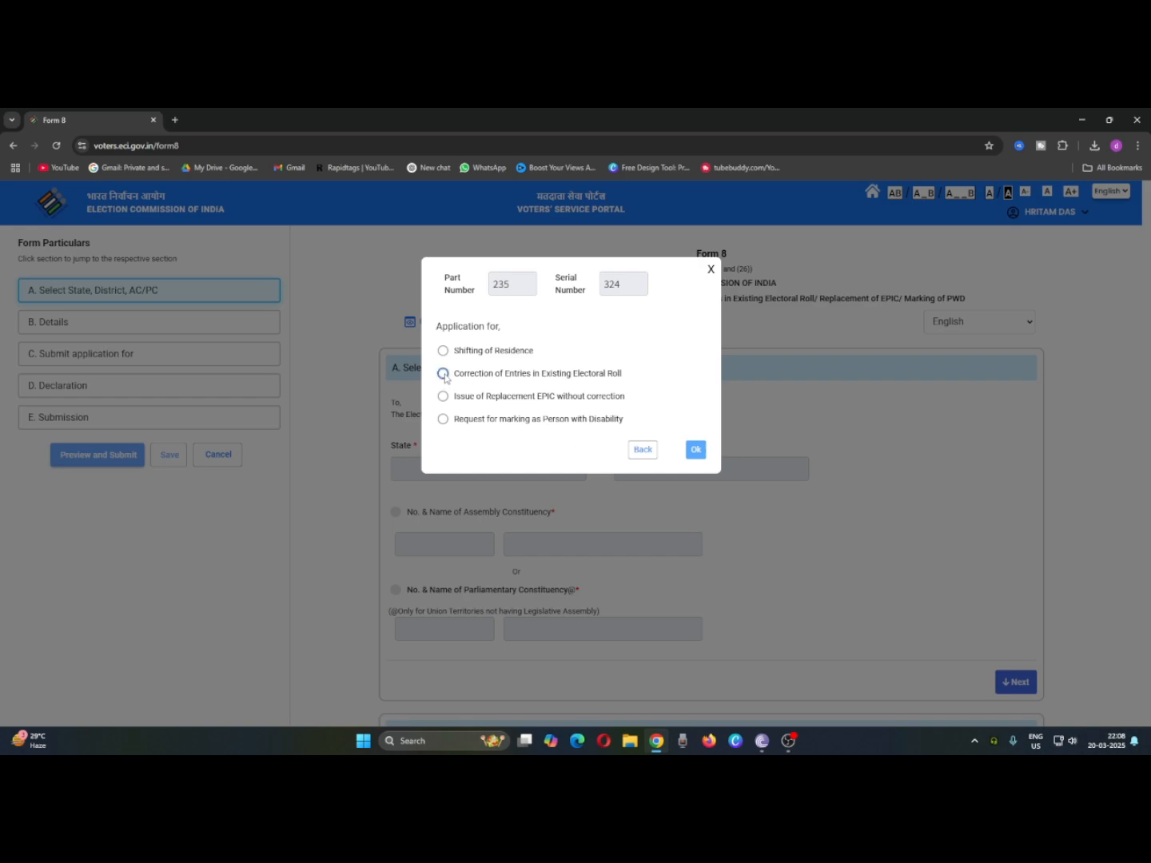
left_click(696, 452)
left_click(696, 452)
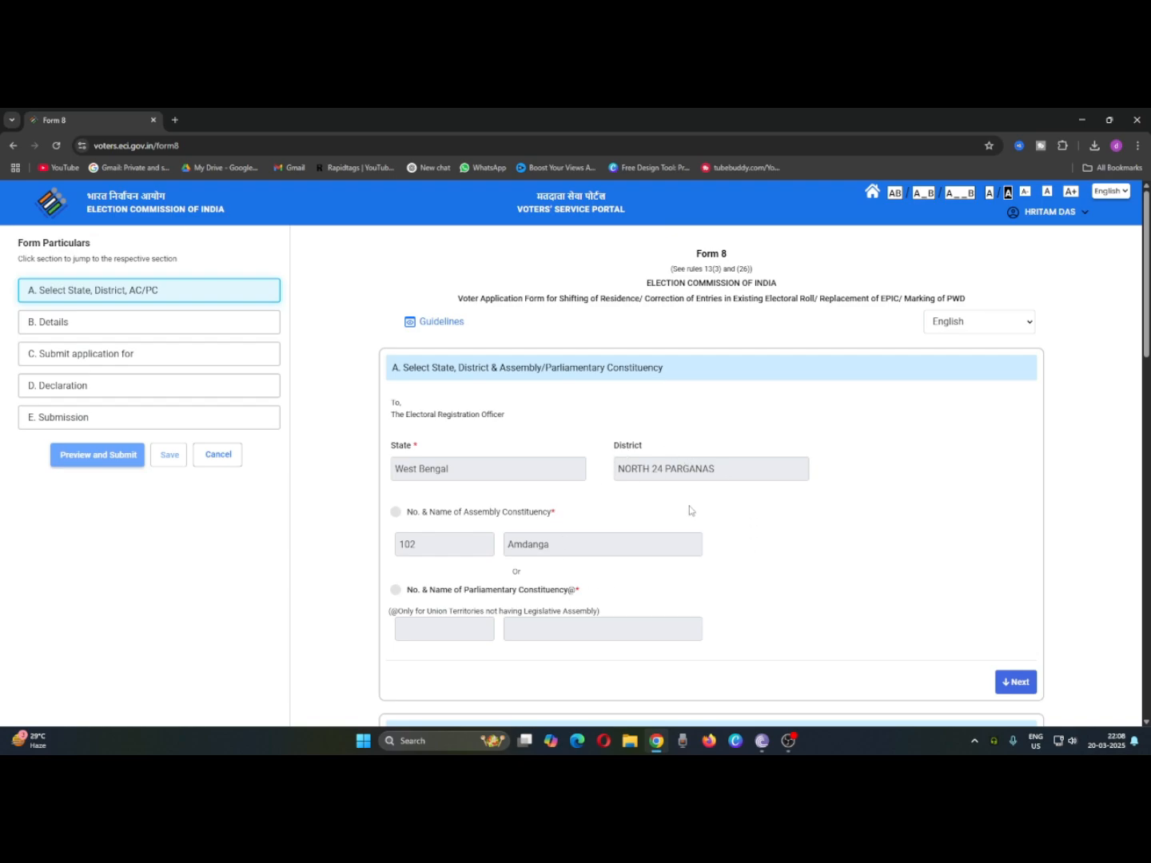
Step: Review the pre-filled state, district and constituency section of Form 8 and continue to the Details section
scroll(871, 555, "down", 2)
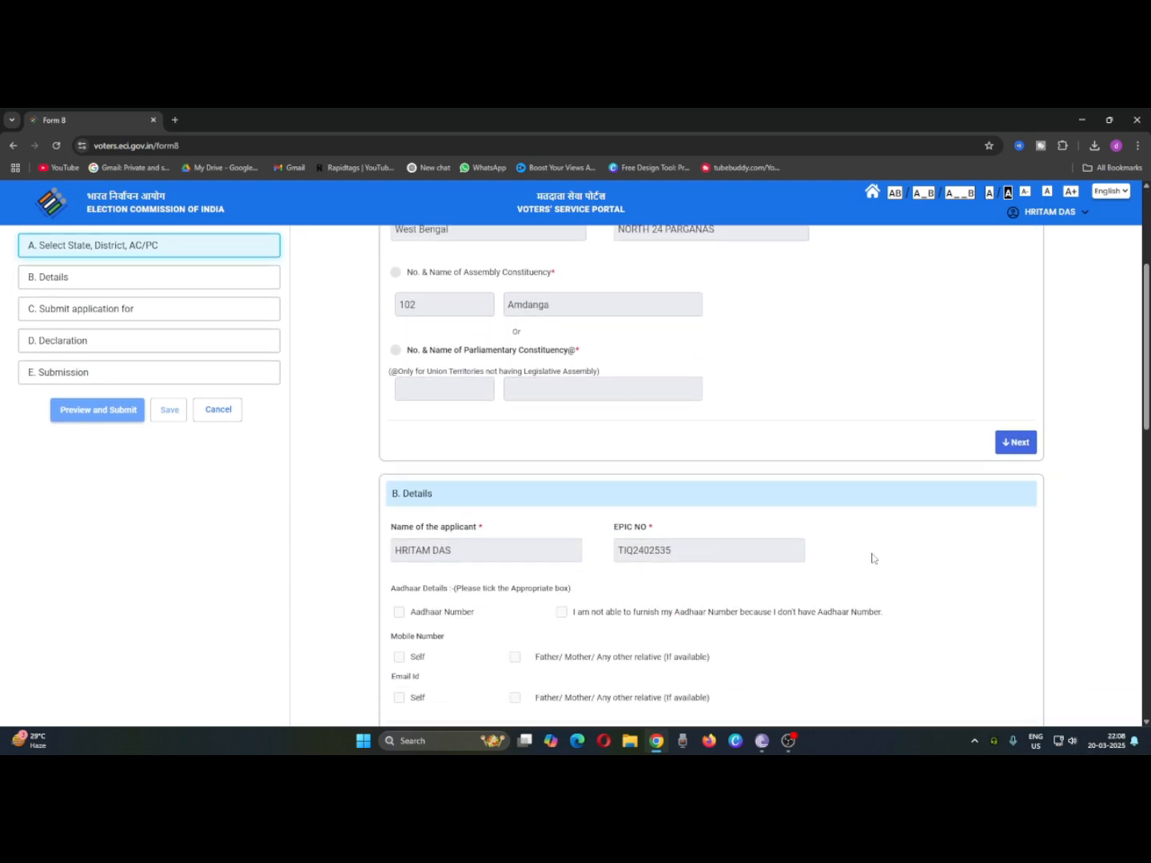
scroll(903, 571, "up", 2)
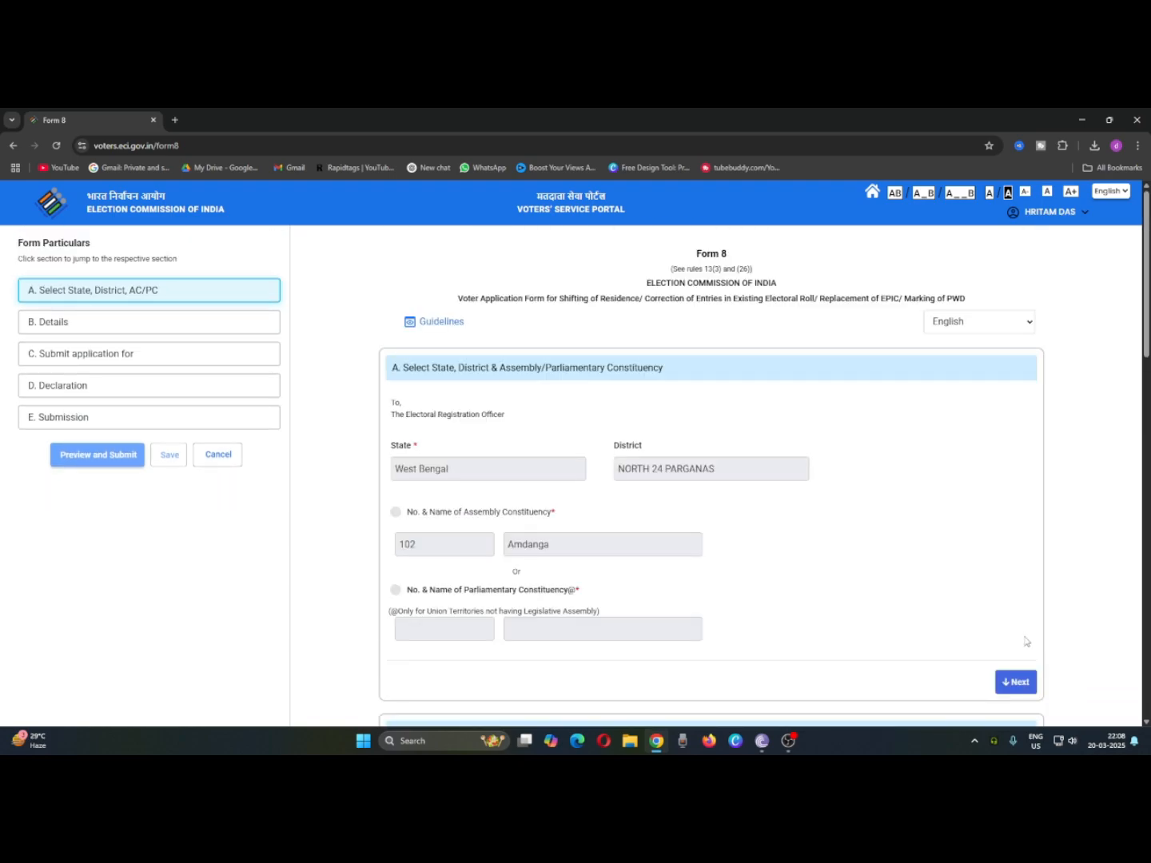
left_click(1019, 687)
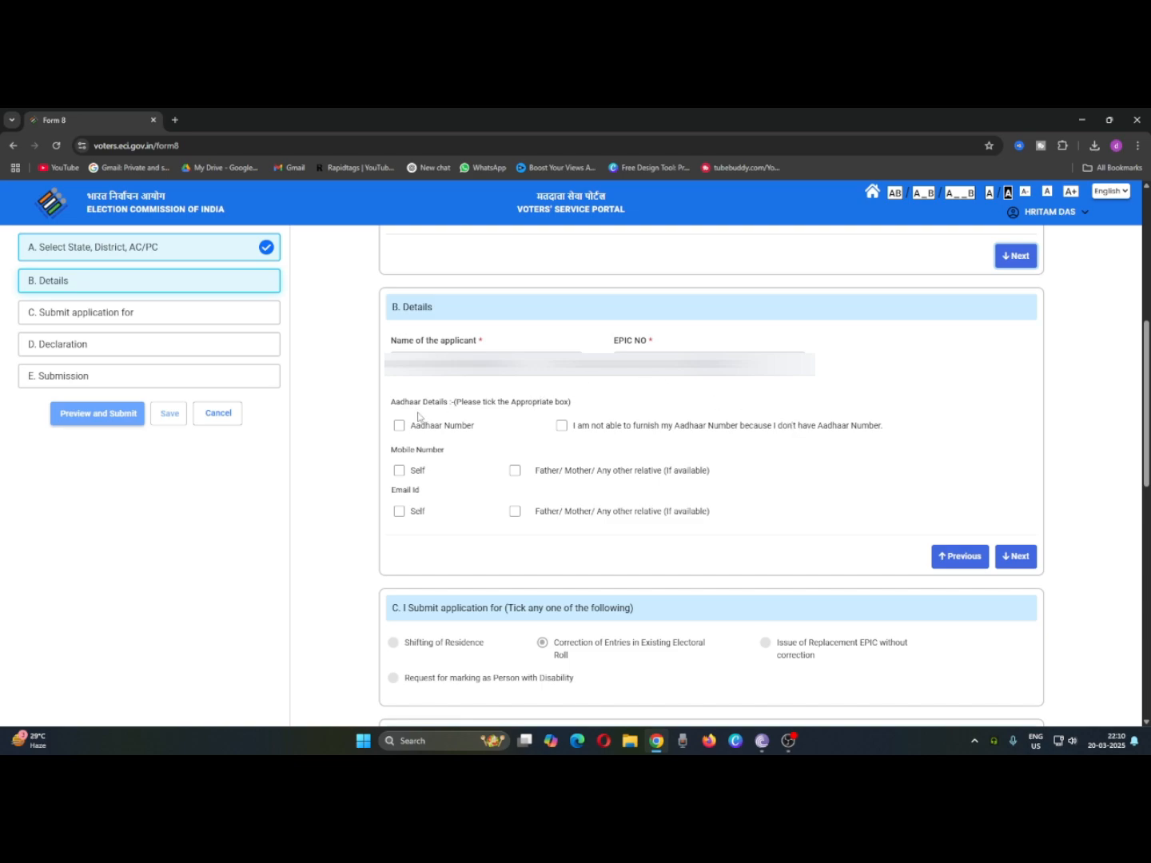
Step: Choose to provide the Aadhaar number in the Details section, enter it, and continue to the application section
left_click(561, 425)
left_click(399, 425)
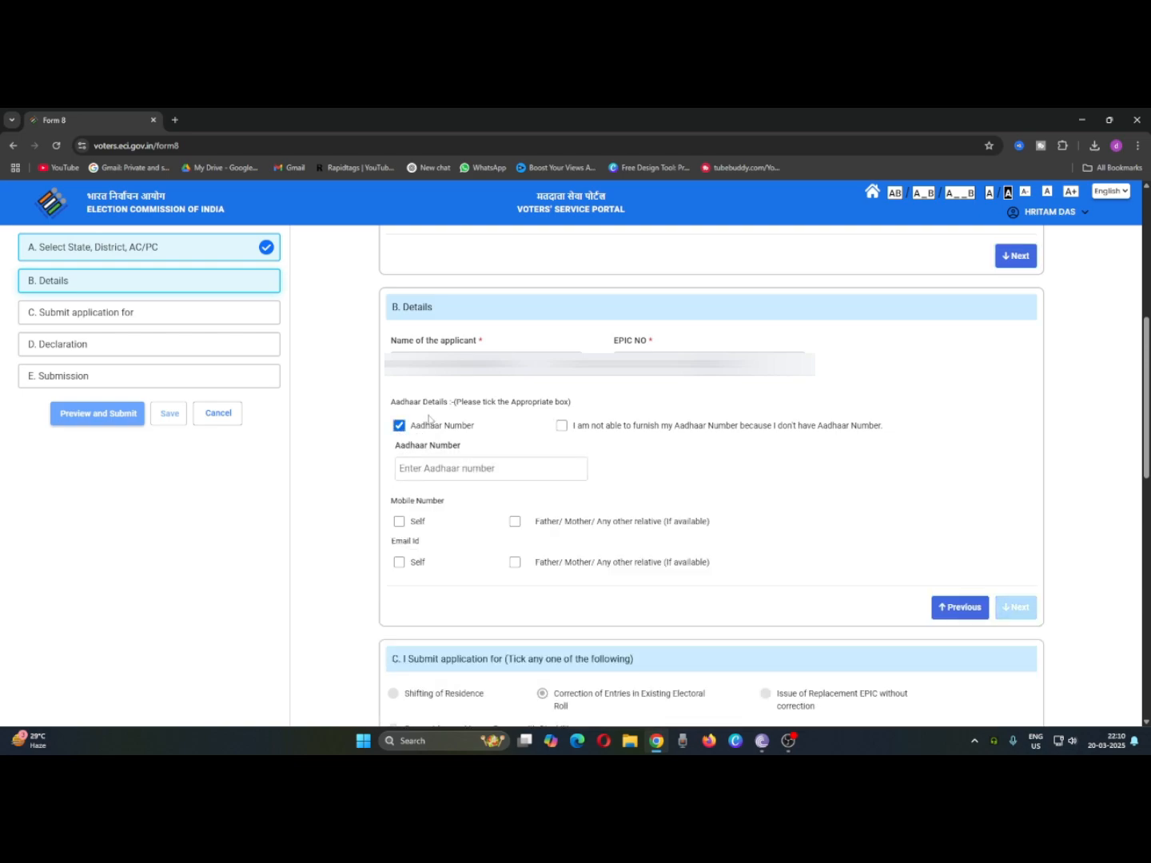
left_click(415, 465)
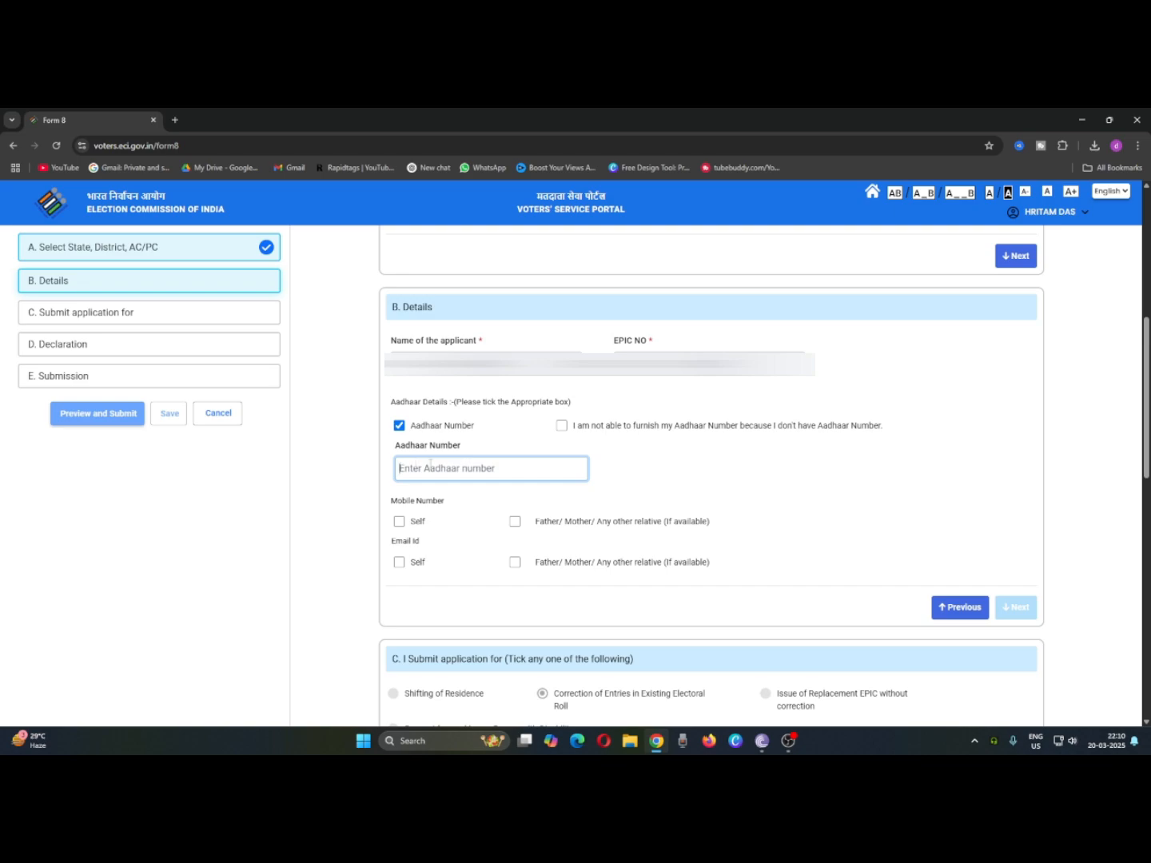
key("ctrl+v")
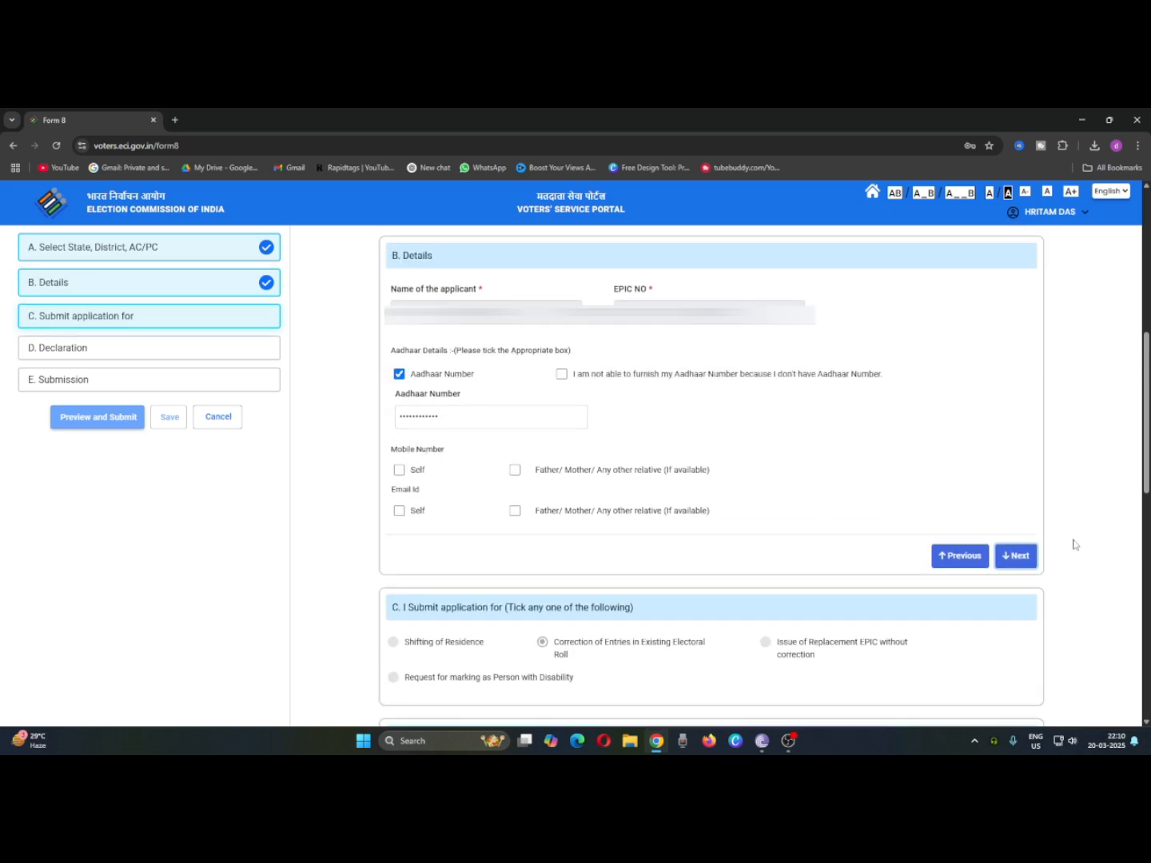
left_click(1007, 557)
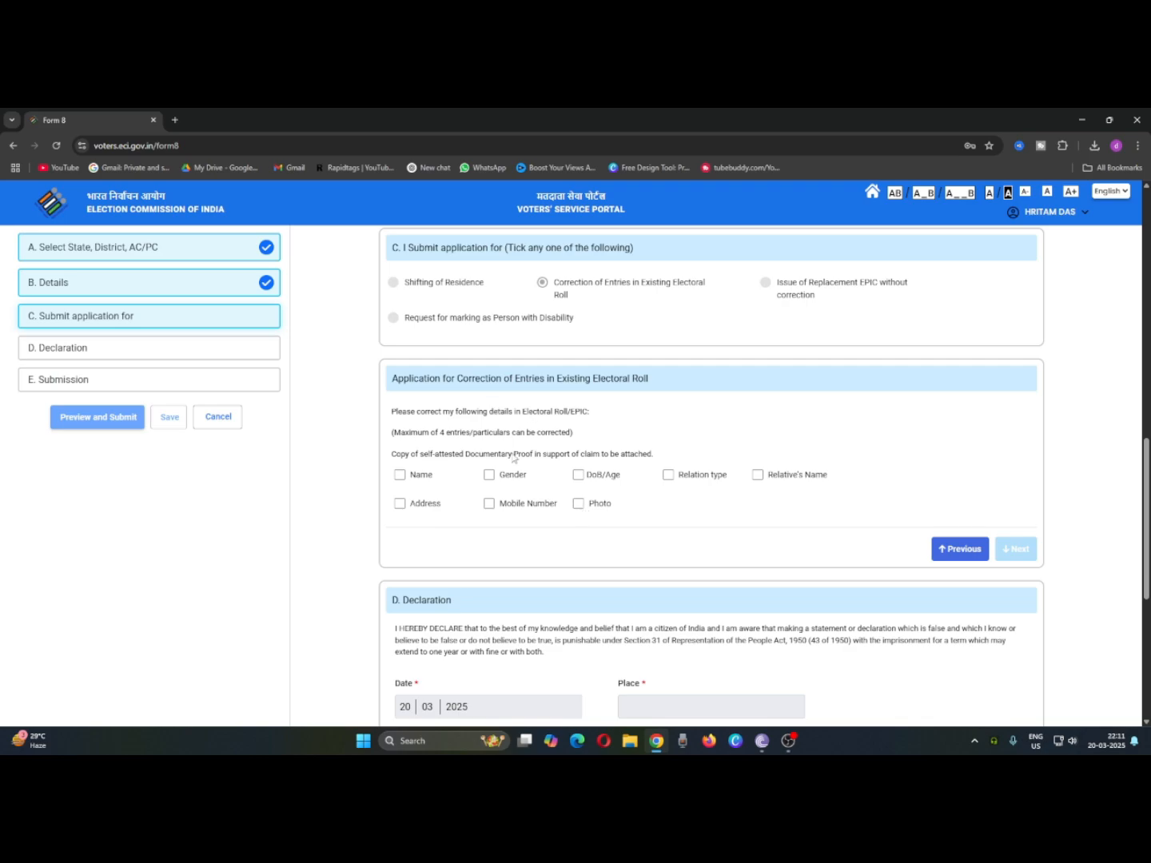
Step: Select Mobile Number as the entry to correct, enter the applicant's new mobile number, and continue to the Declaration
left_click(488, 504)
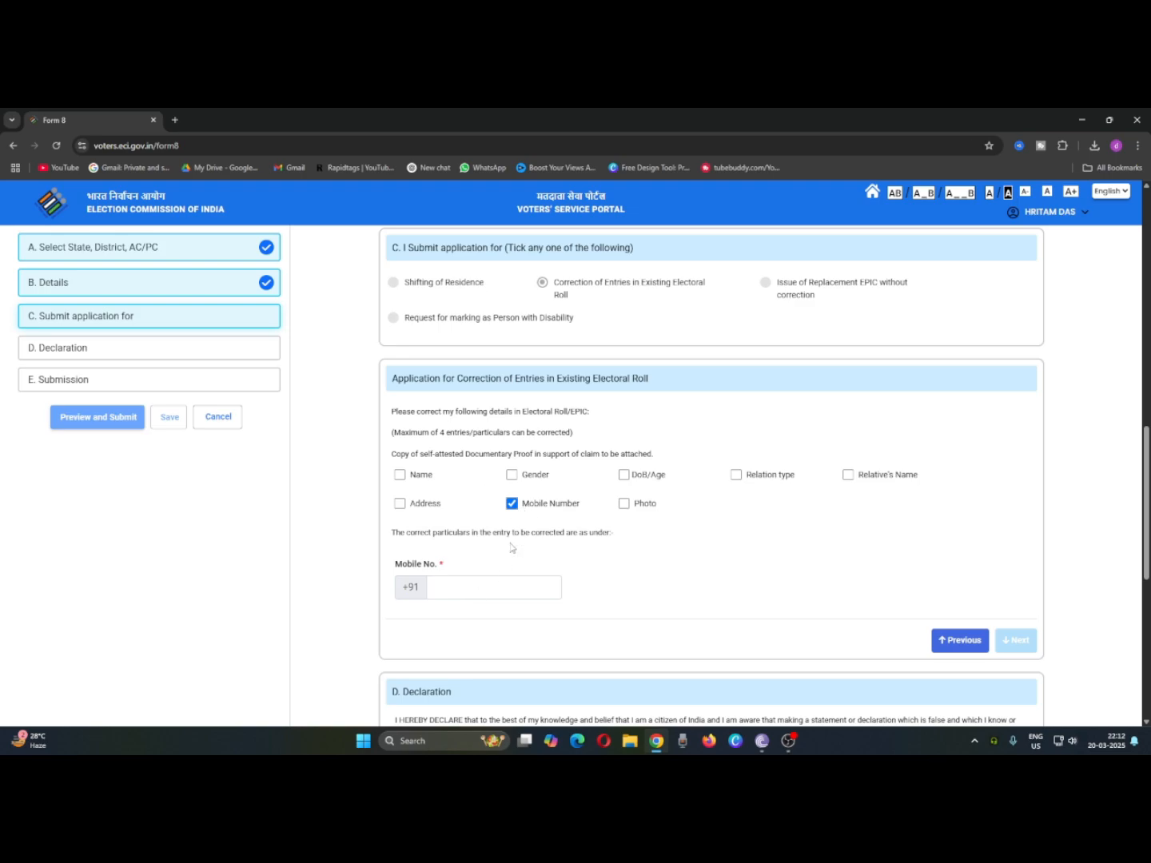
left_click(467, 591)
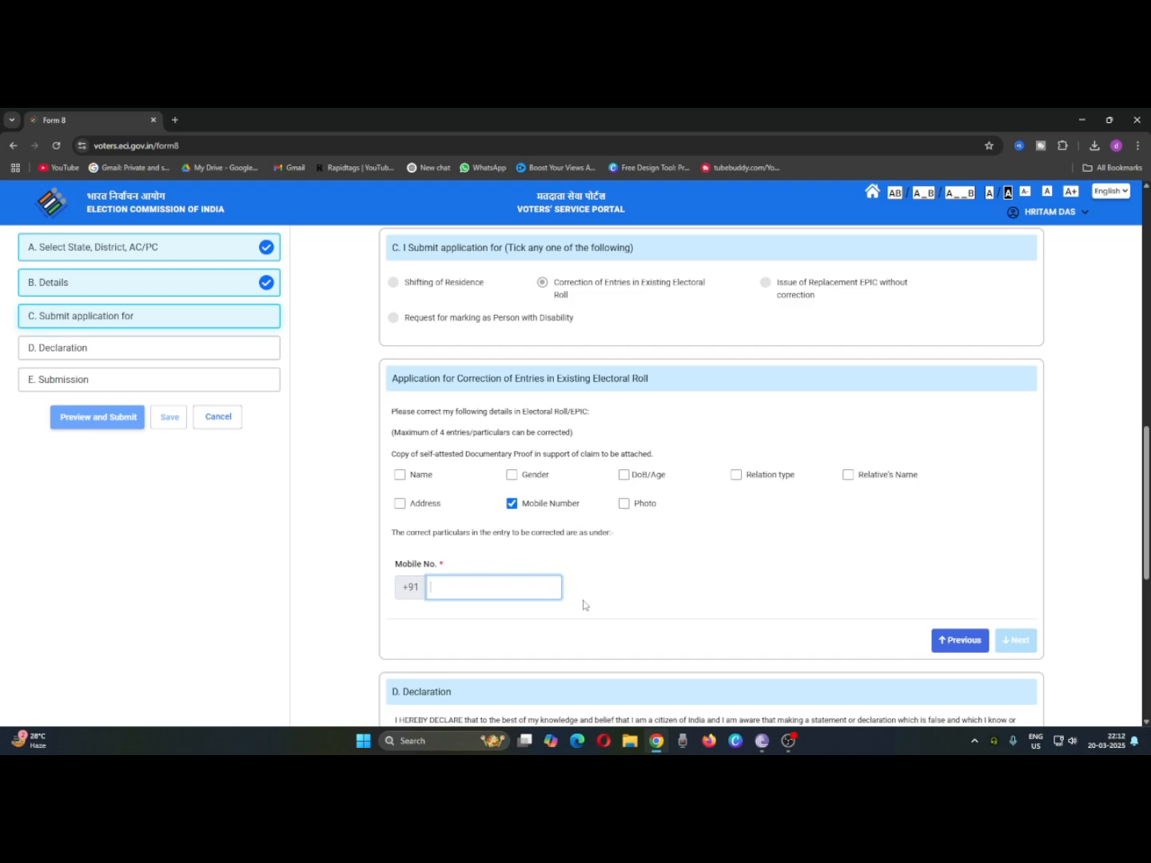
key("ctrl+v")
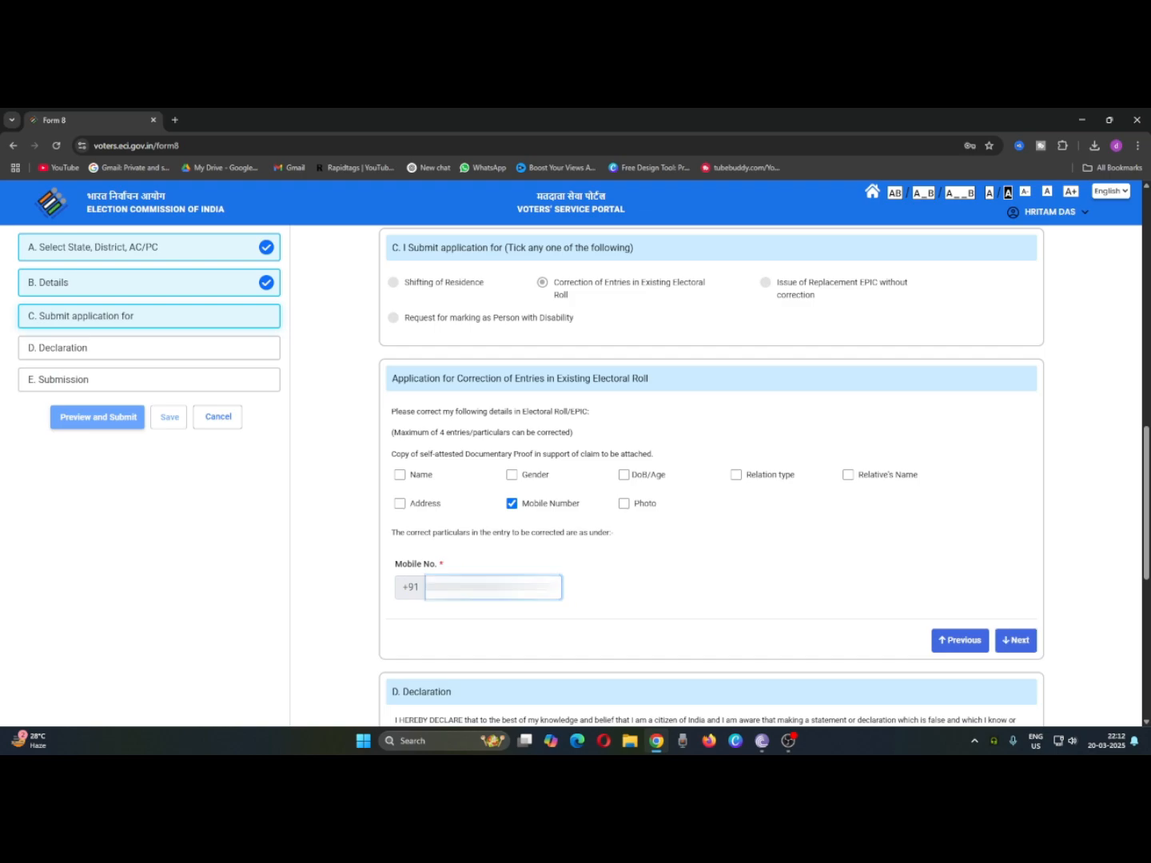
left_click(1014, 641)
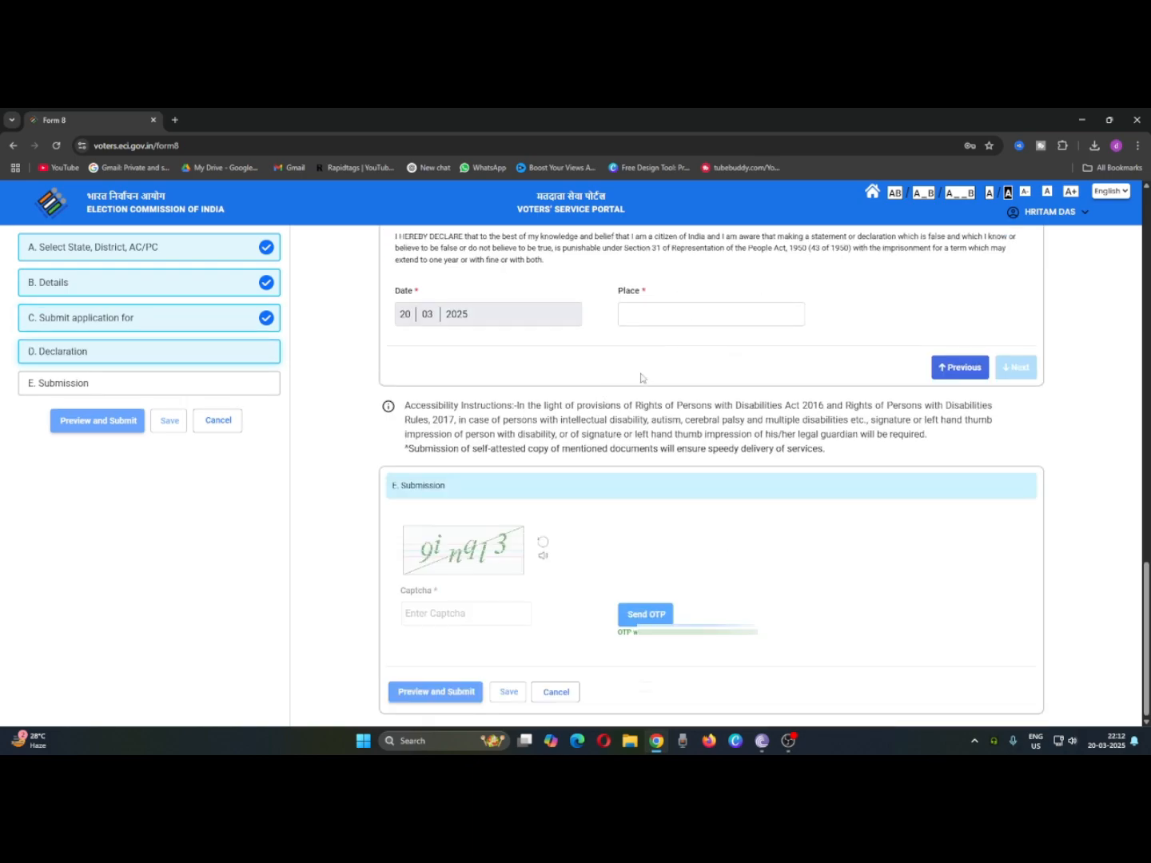
Step: Set the place of the declaration to duttapukur and continue to the Submission section
scroll(660, 309, "up", 2)
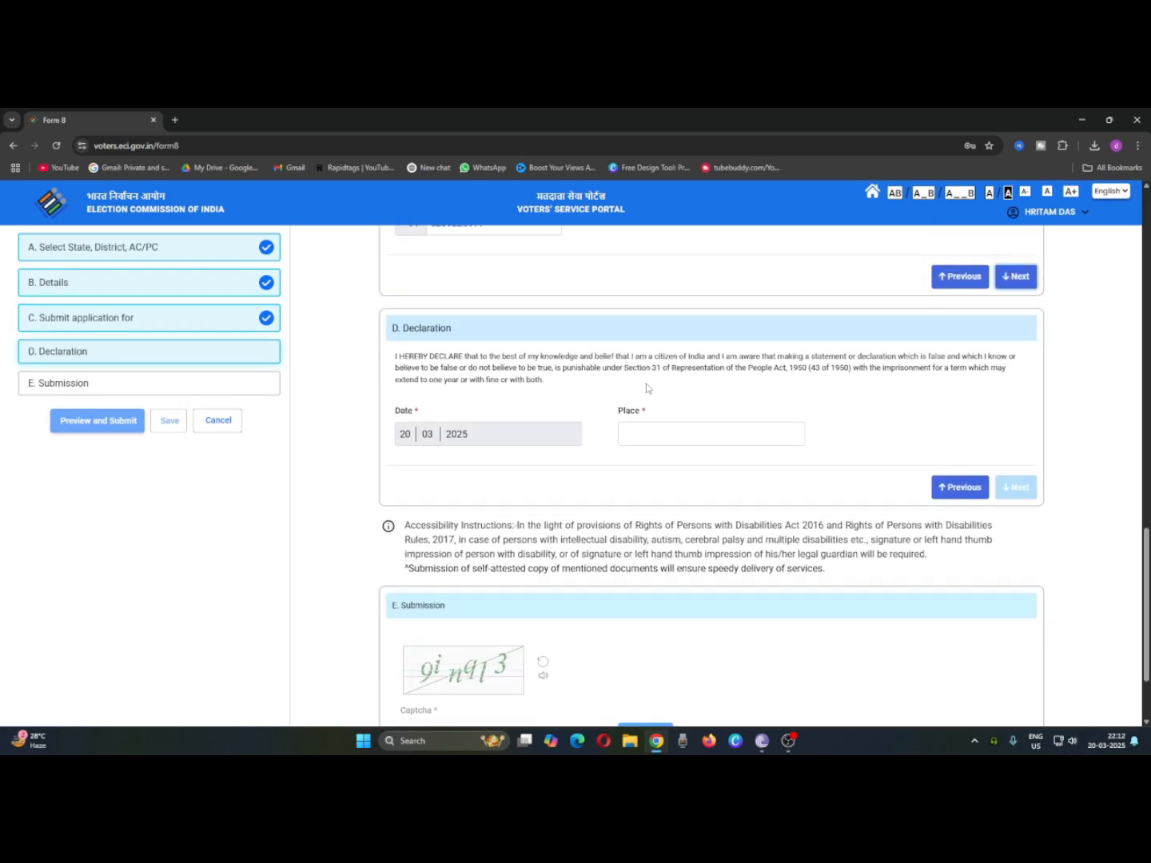
left_click(685, 444)
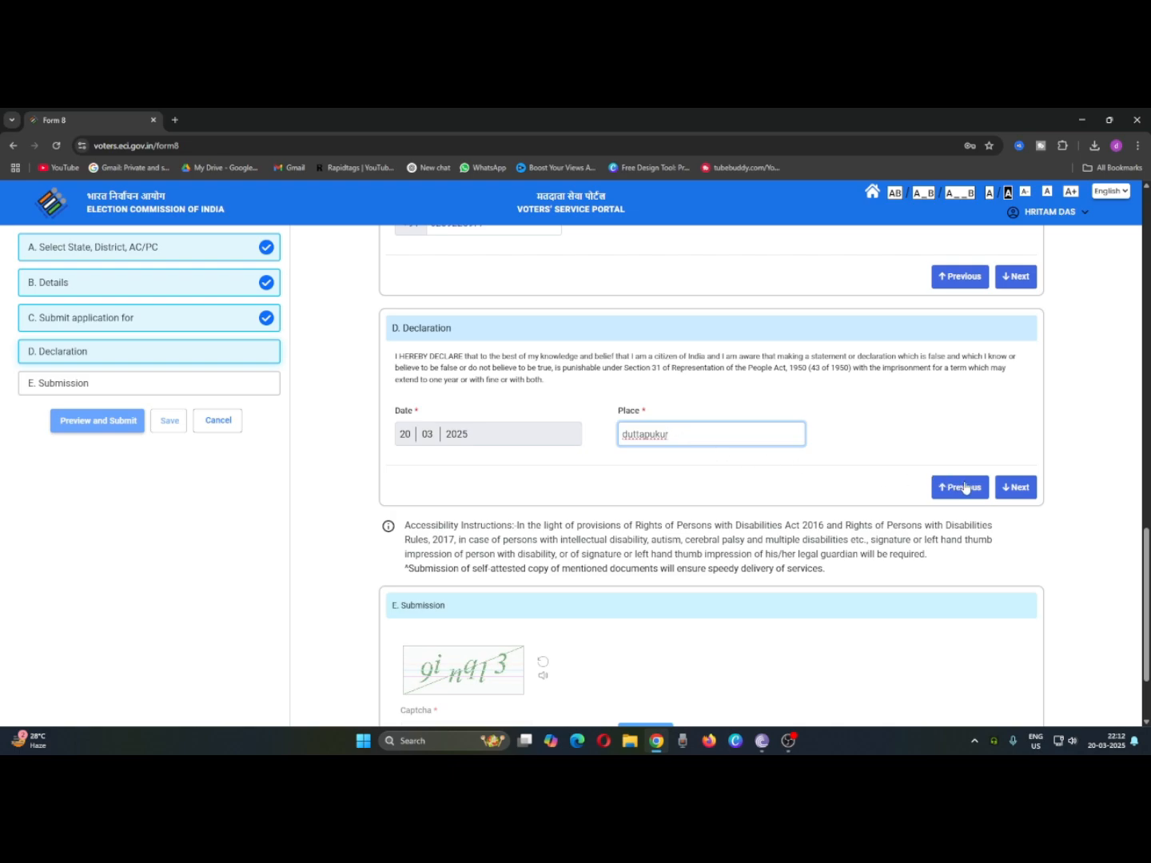
left_click(1027, 489)
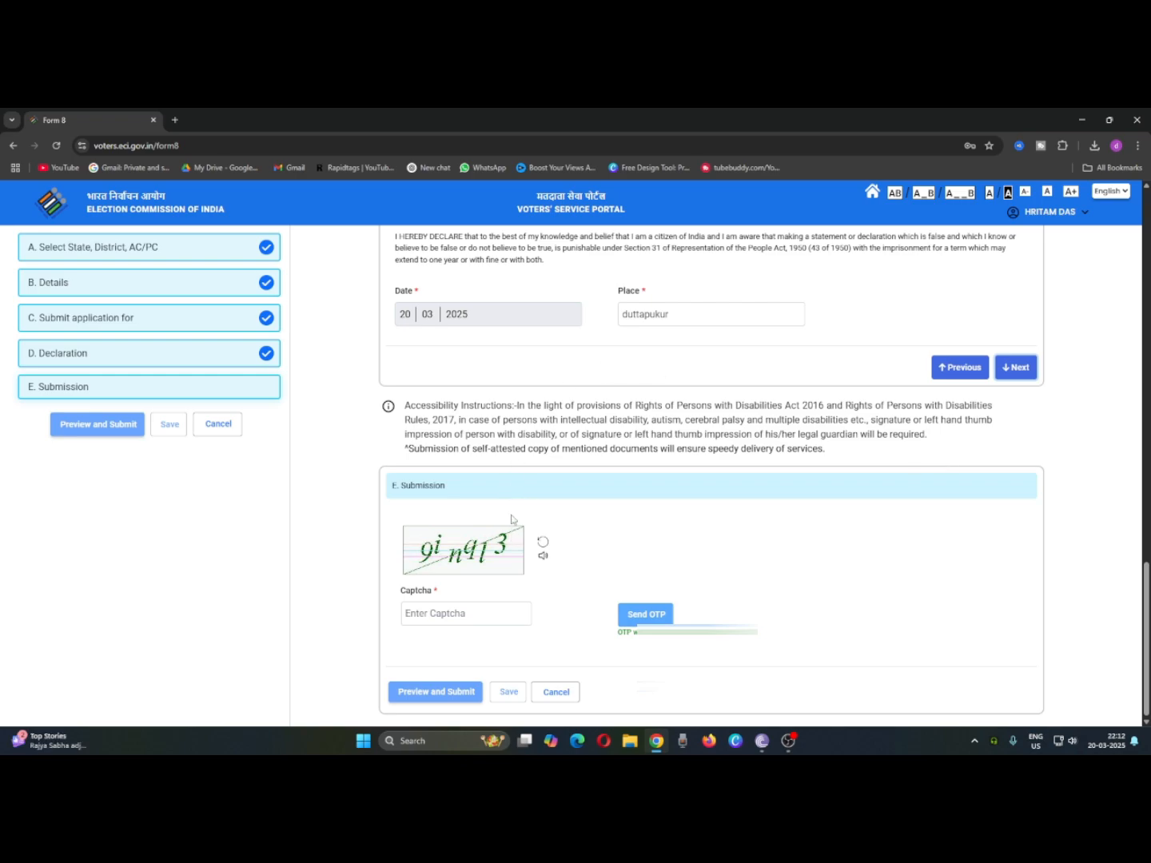
Step: Complete the Submission section with a refreshed captcha and the received OTP, and preview the application
left_click(542, 544)
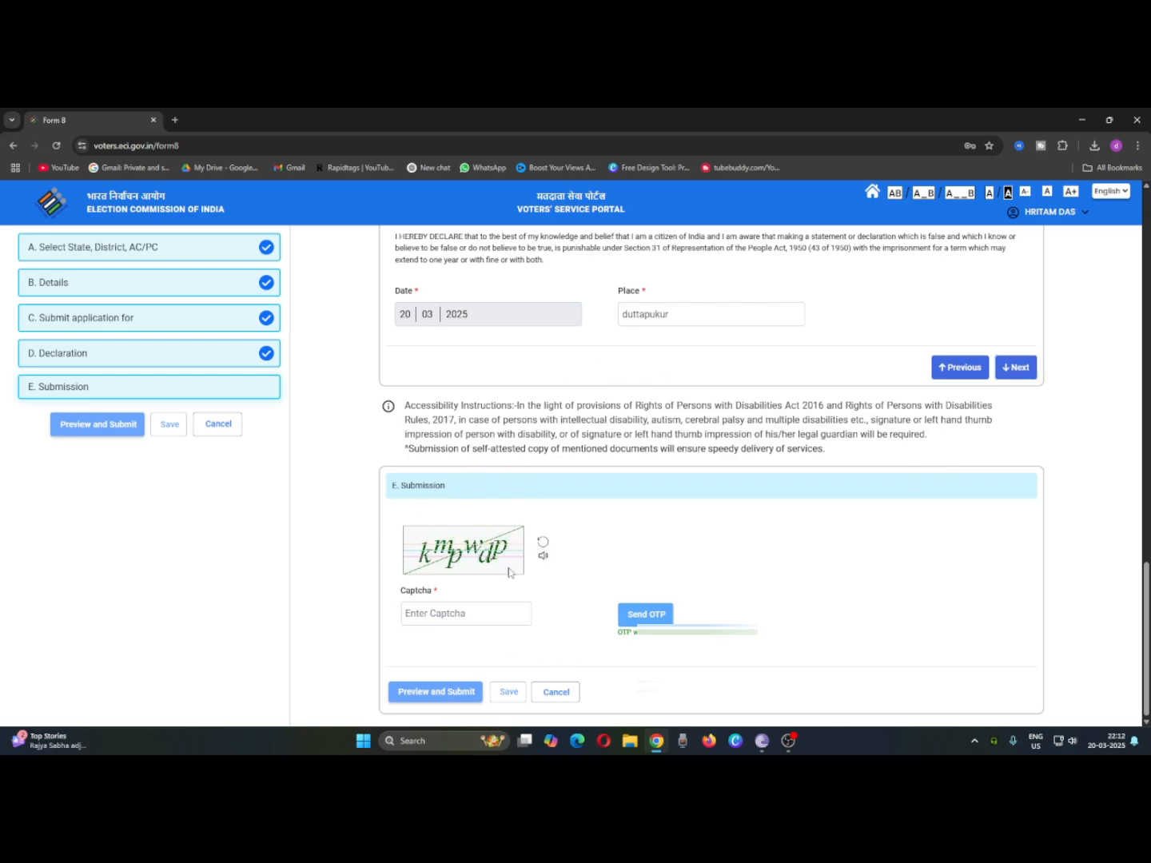
left_click(431, 613)
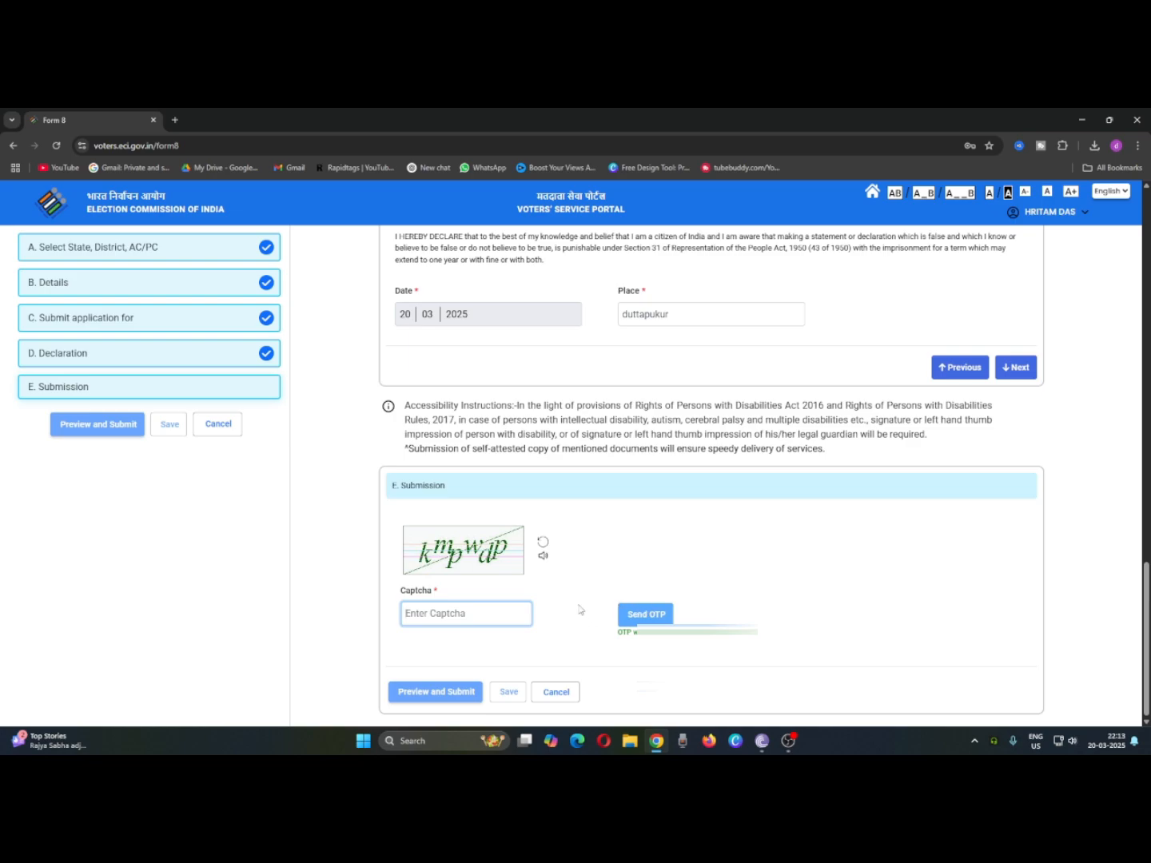
type("kmpwdp")
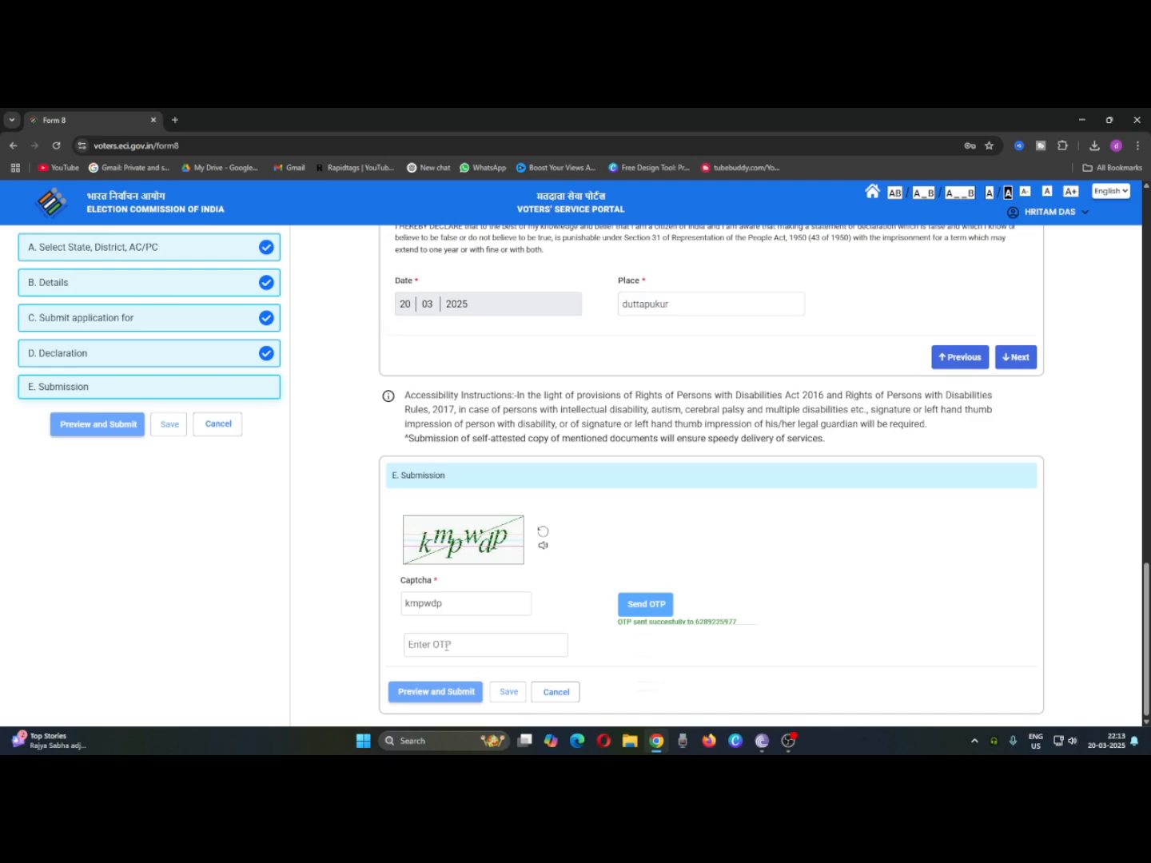
left_click(446, 646)
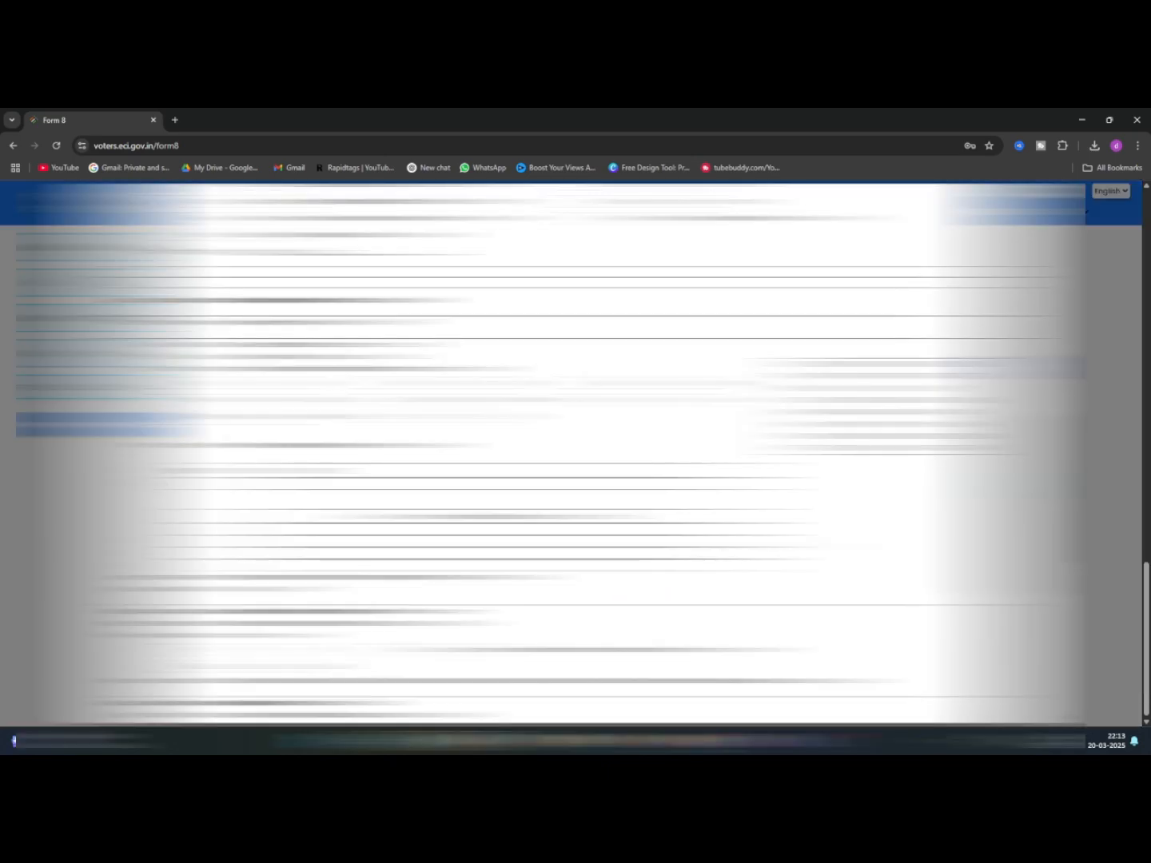